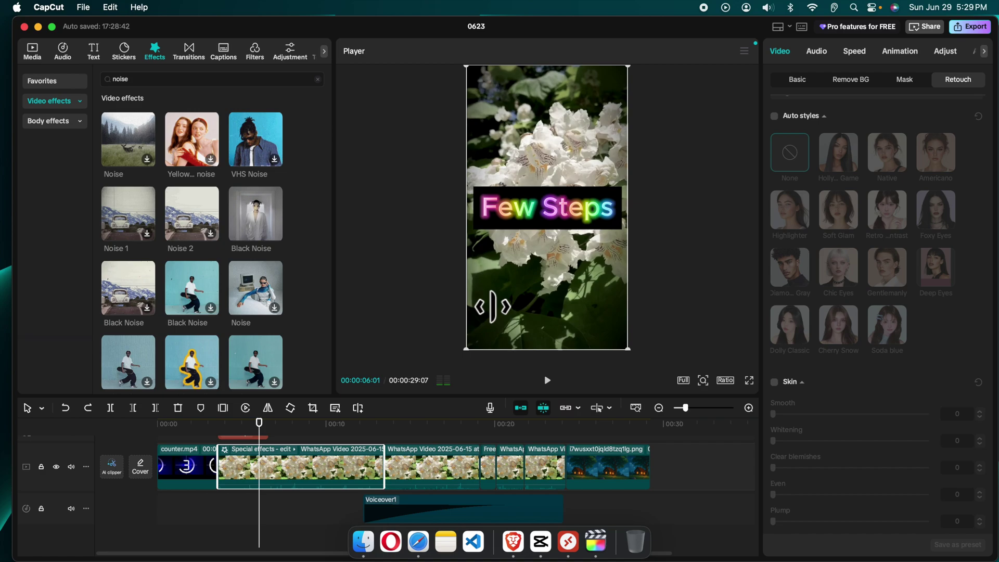
# Step: Play the effects clip, pause, and return the playhead to the Fire title frame (about 00:10:14)
pyautogui.click(548, 379)
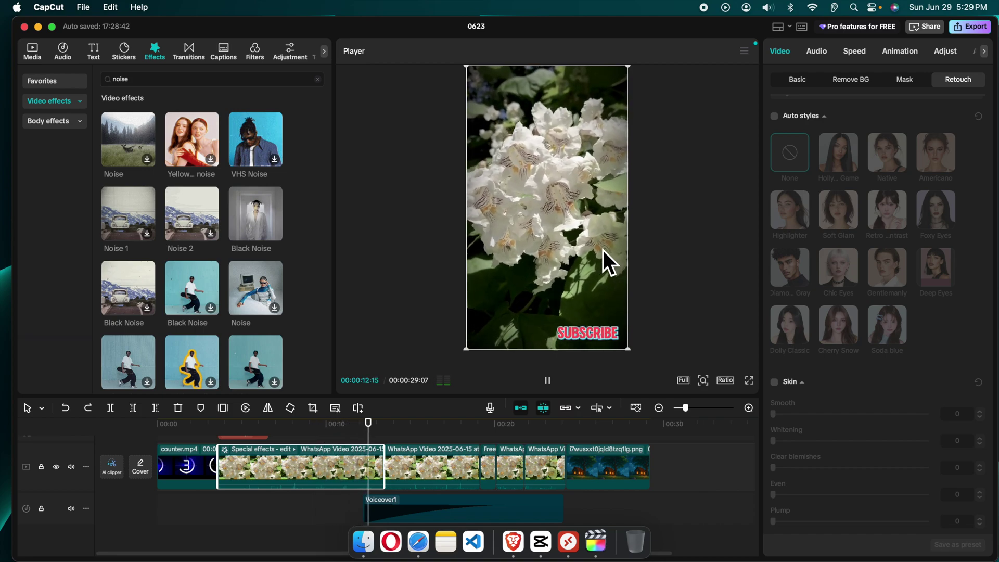
pyautogui.press('space')
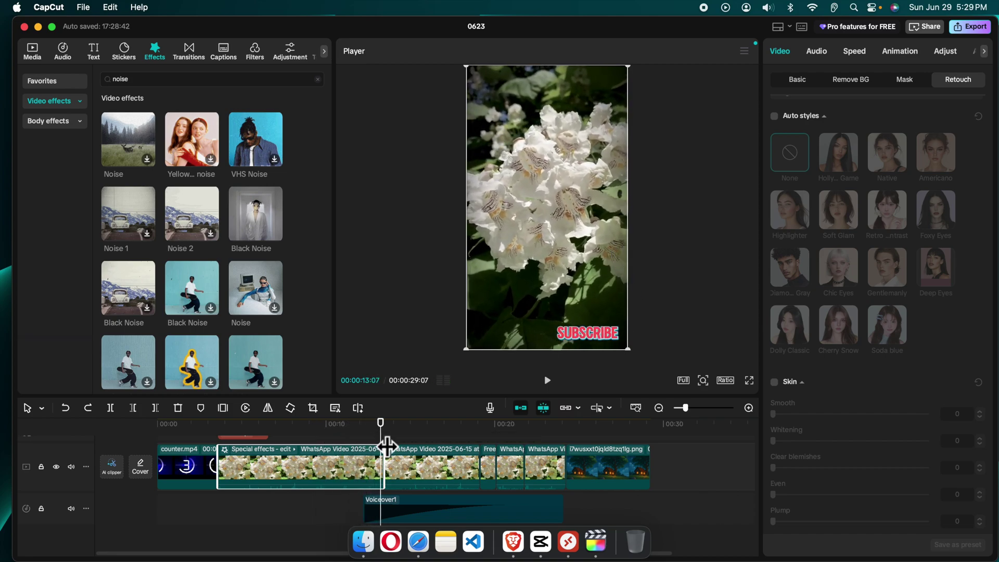
pyautogui.moveTo(381, 434); pyautogui.dragTo(333, 434)
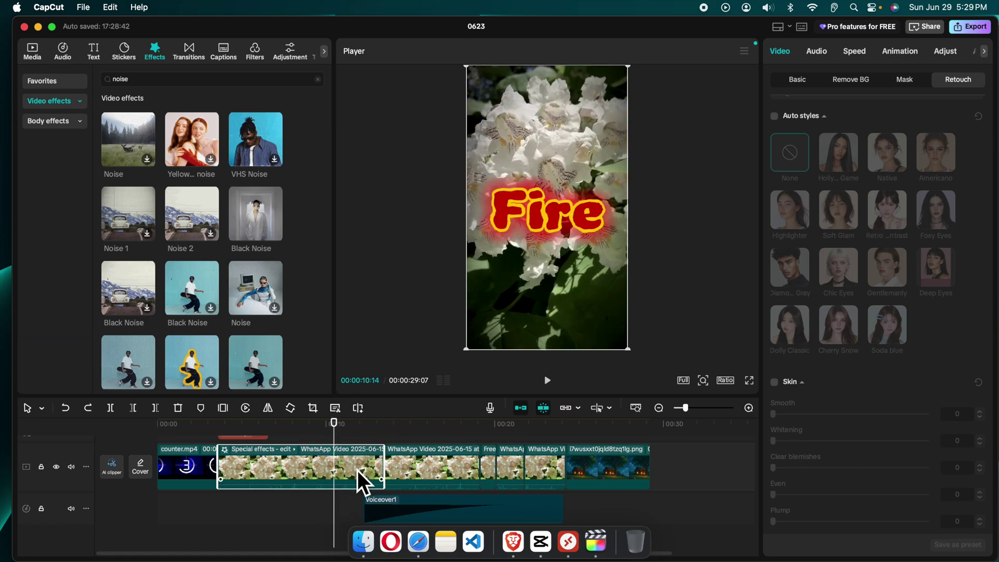
# Step: Show the effects clip's Edit effects submenu listing Black Noise and Vignette
pyautogui.rightClick(309, 468)
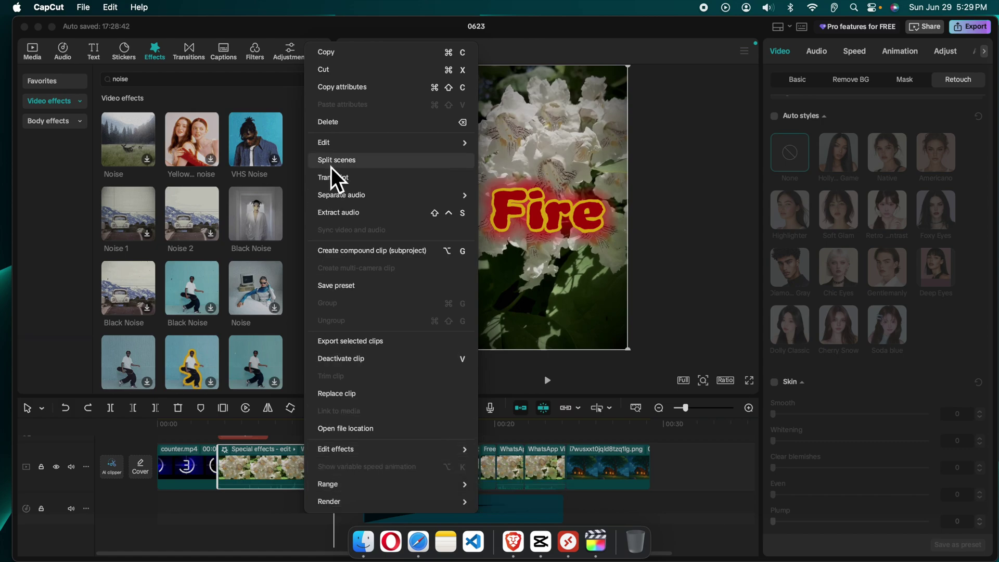
pyautogui.moveTo(335, 448)
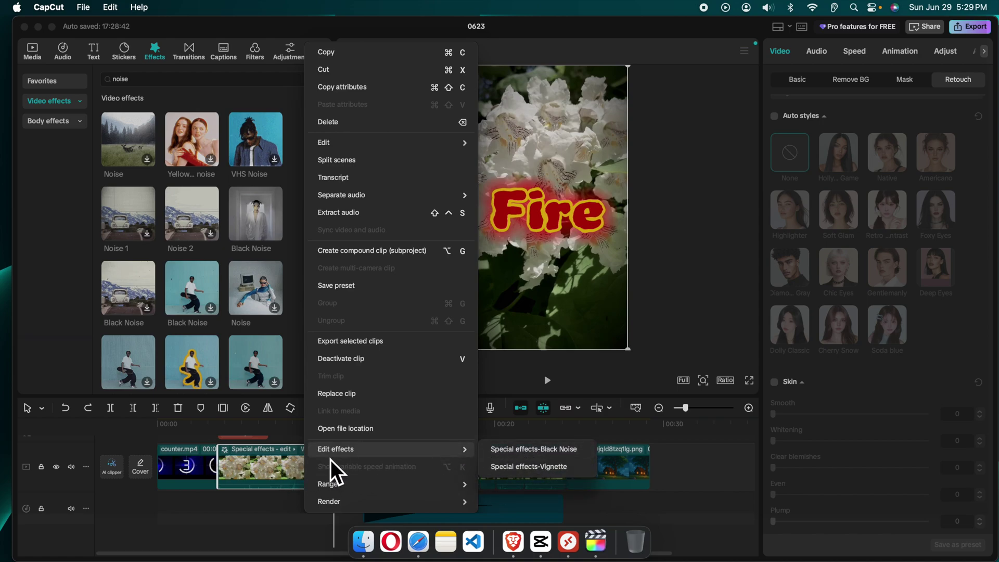
# Step: Select the Special effects-Vignette effect and delete it from the clip
pyautogui.click(522, 467)
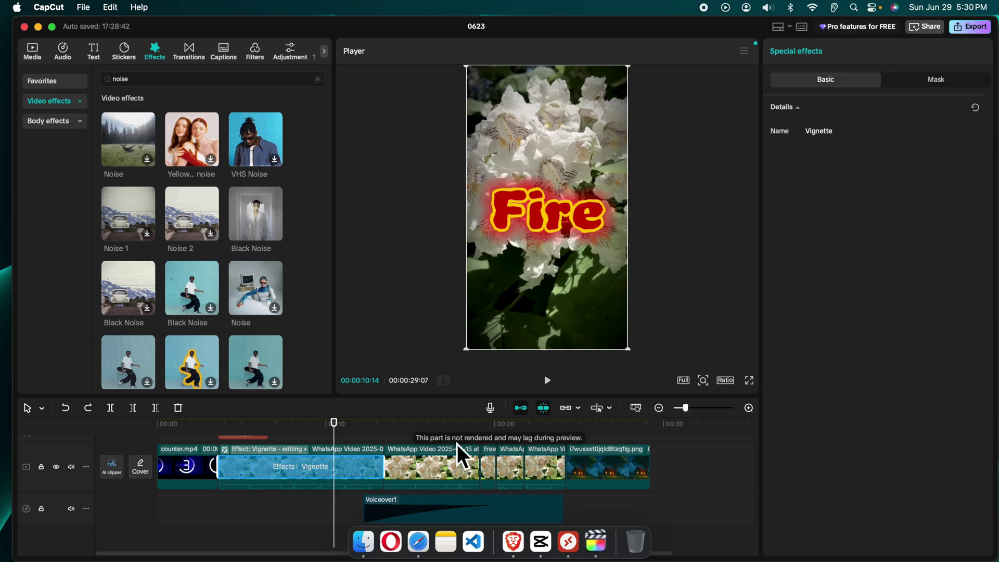
pyautogui.rightClick(369, 469)
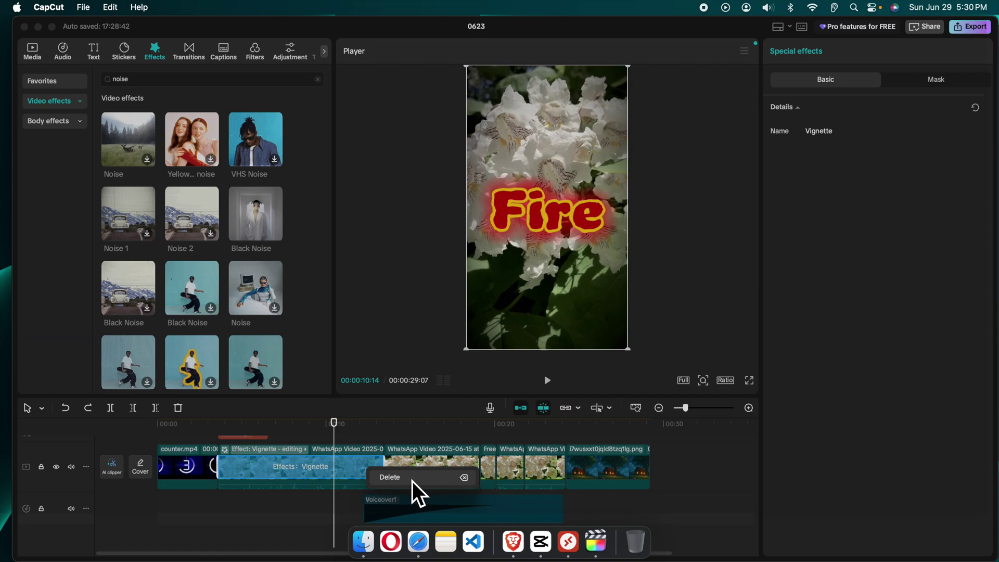
pyautogui.click(412, 482)
pyautogui.moveTo(276, 467)
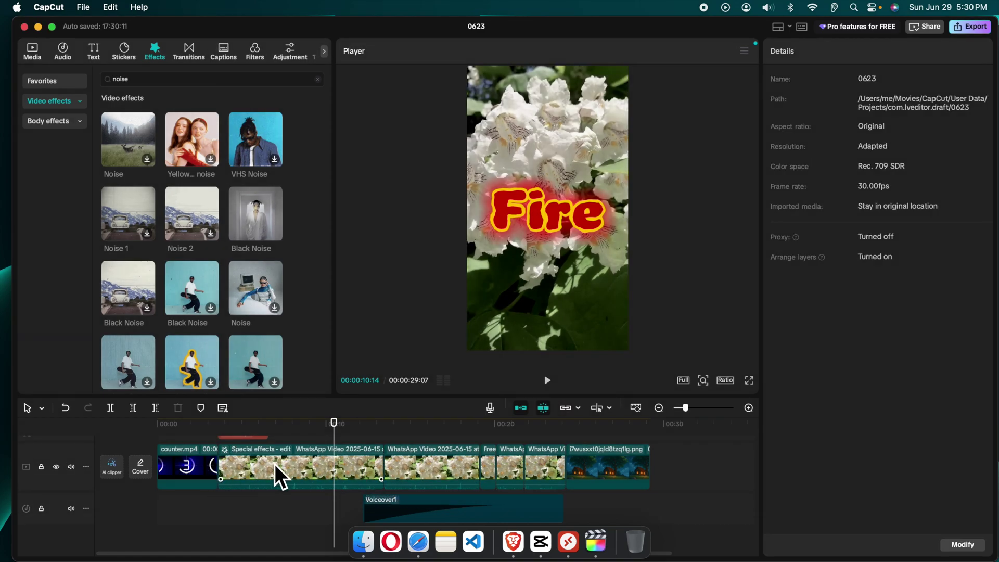
# Step: Open the Special effects-Black Noise effect from Edit effects and delete it
pyautogui.rightClick(302, 469)
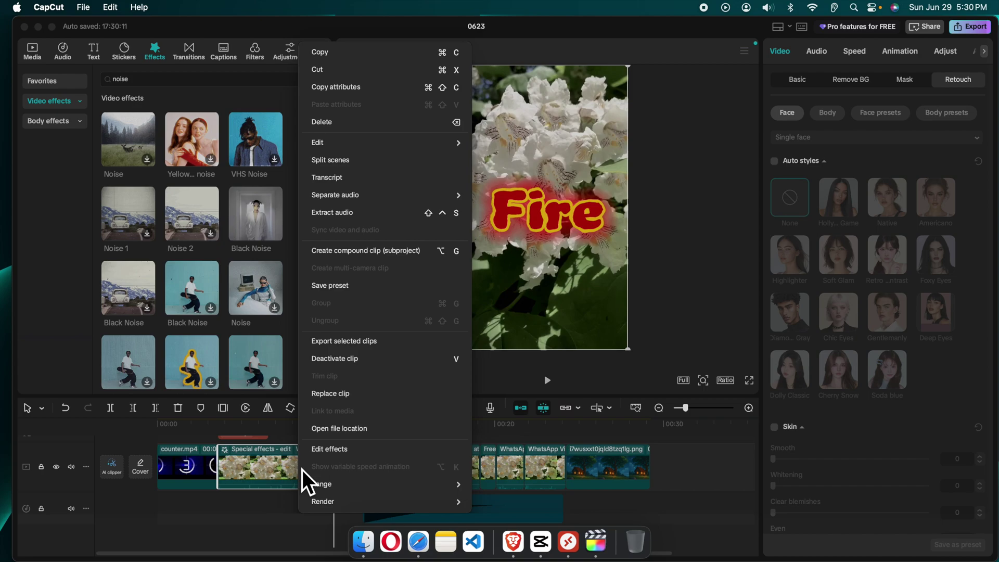
pyautogui.click(329, 456)
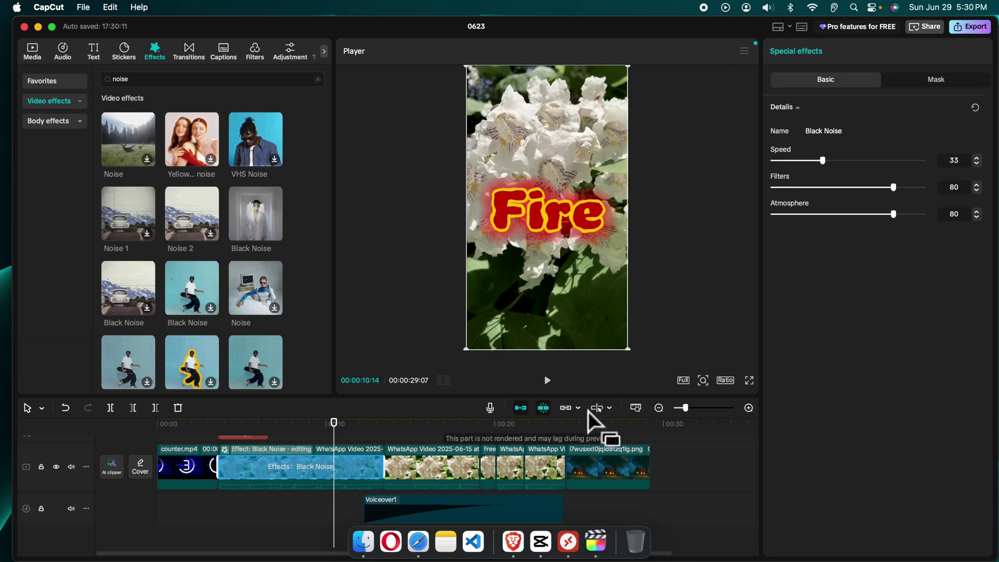
pyautogui.press('Escape')
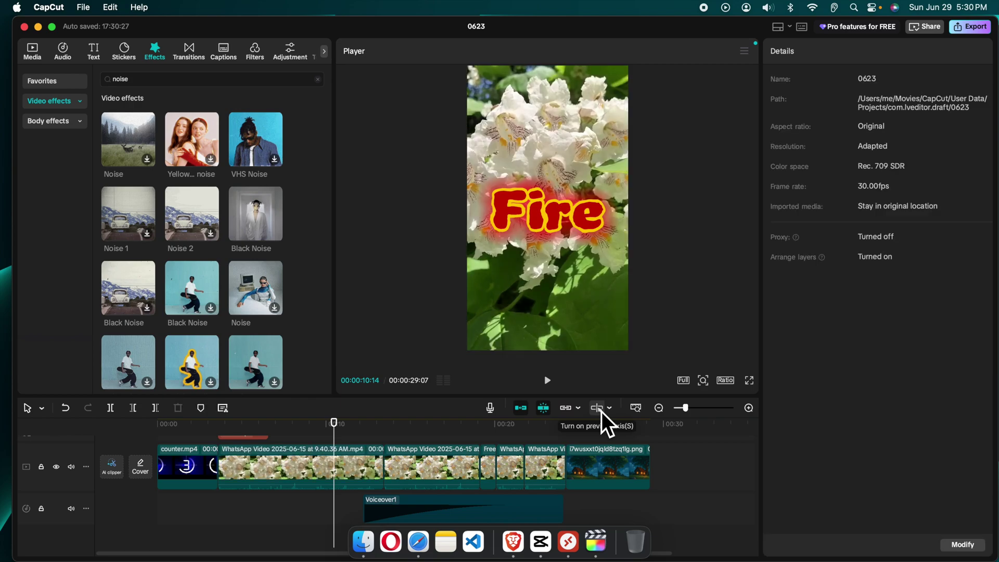